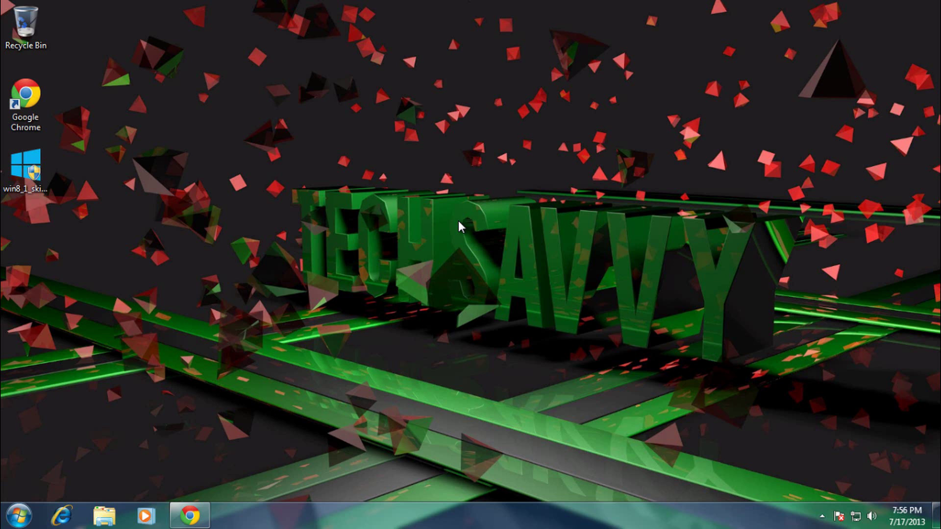
Return to Chrome's Win8.1 SkinPack page, scroll to its download links, then open the Start menu
click(202, 510)
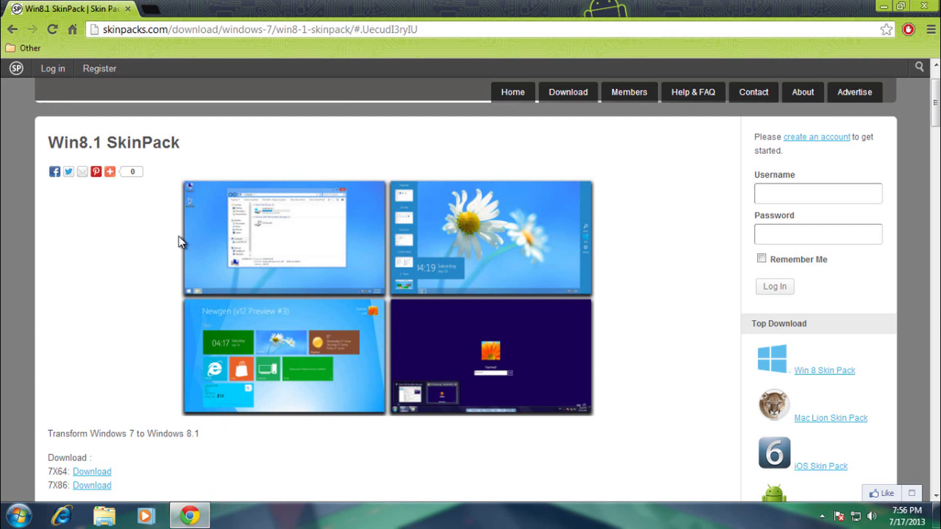
scroll(178, 273, down, 3)
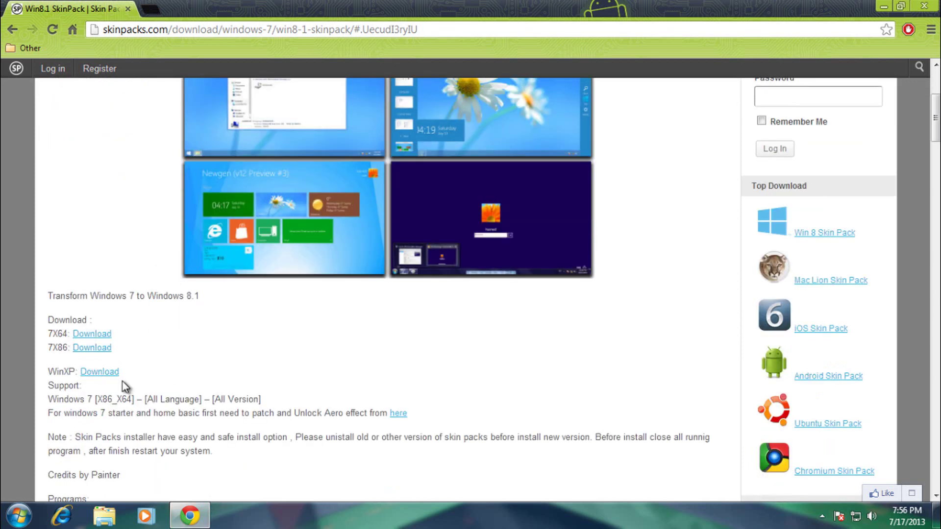
mouse_move(75, 372)
mouse_down()
mouse_move(48, 373)
mouse_move(56, 373)
mouse_up()
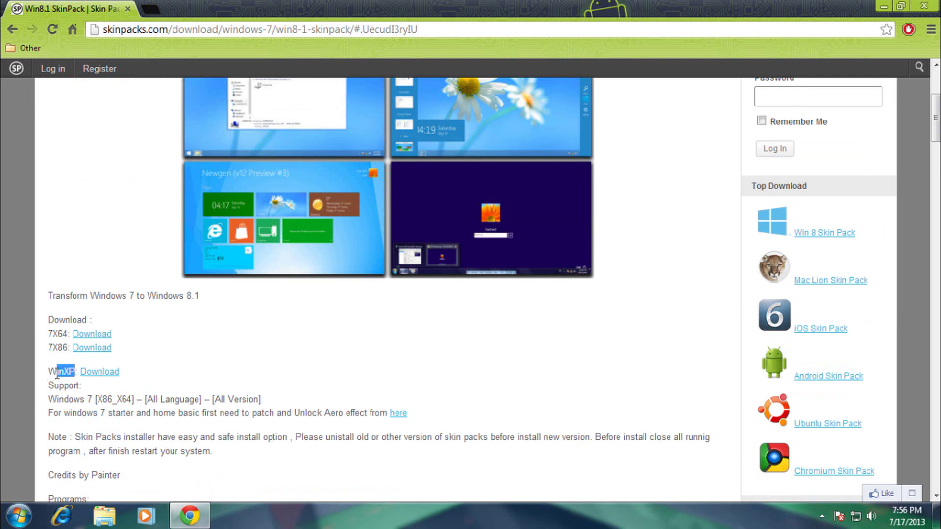
click(56, 347)
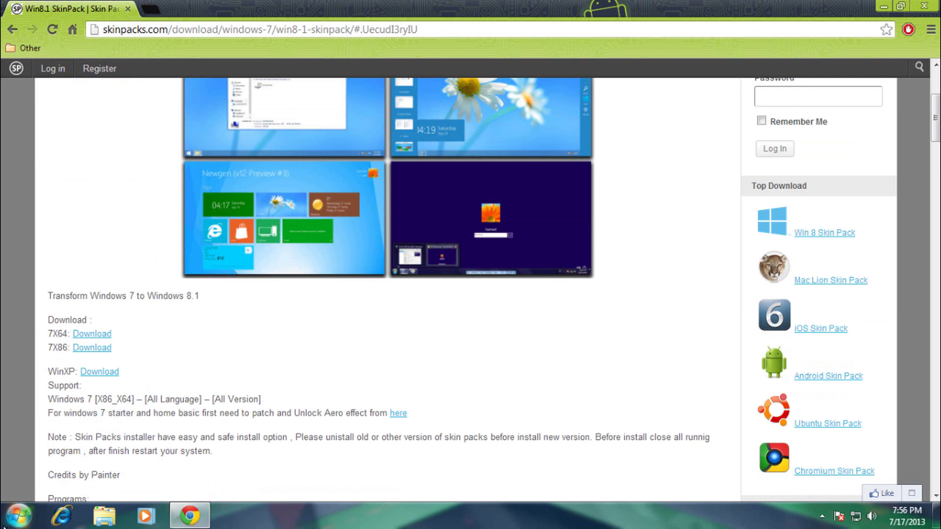
click(18, 515)
right_click(213, 341)
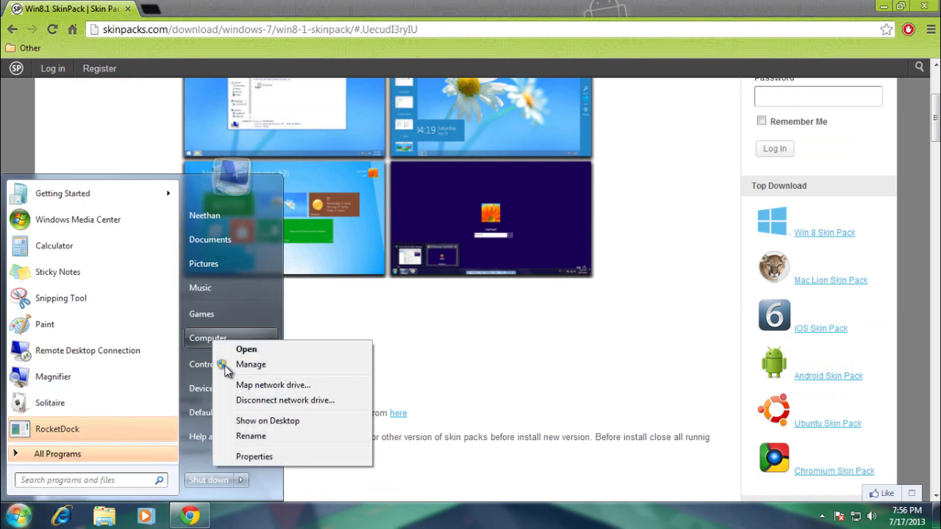
click(237, 458)
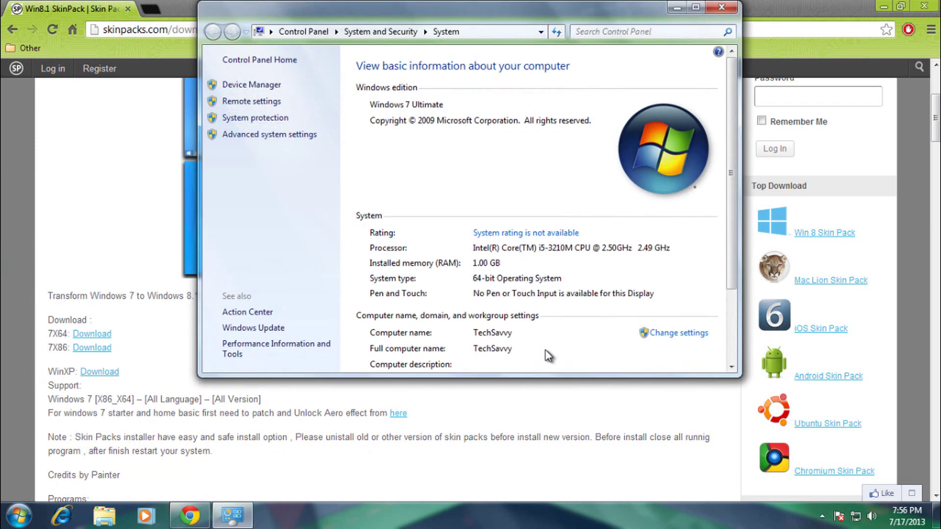
scroll(510, 277, down, 1)
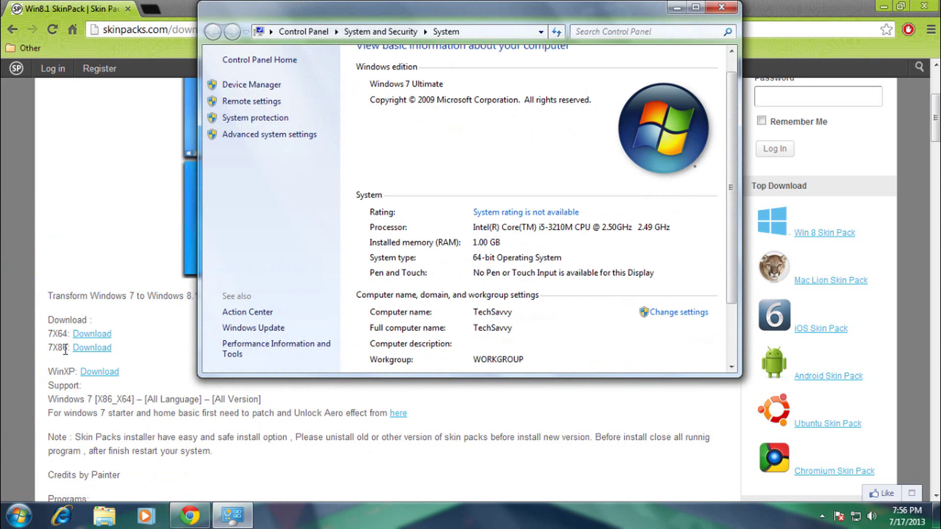
drag(67, 350, 52, 349)
click(233, 514)
click(722, 7)
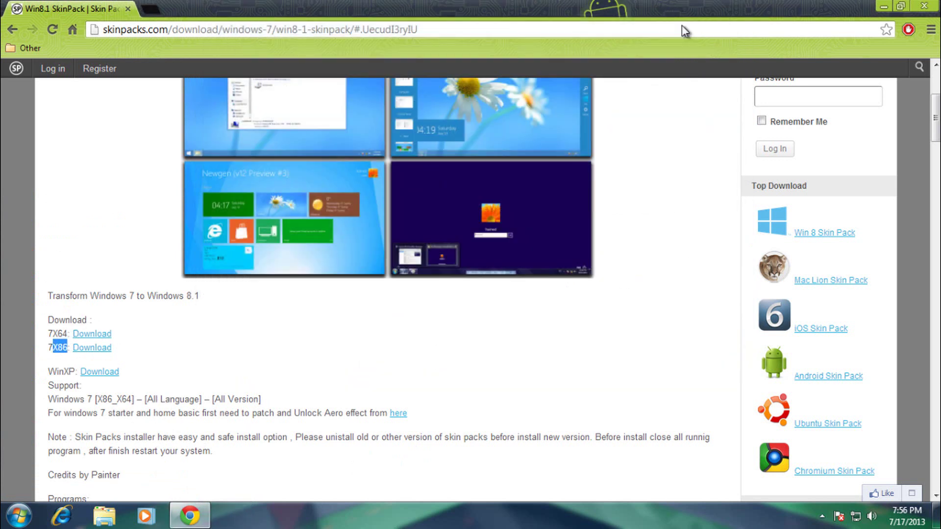
Minimize Chrome and launch the win8_1_skinpack installer from the desktop, approving the UAC prompt
click(781, 12)
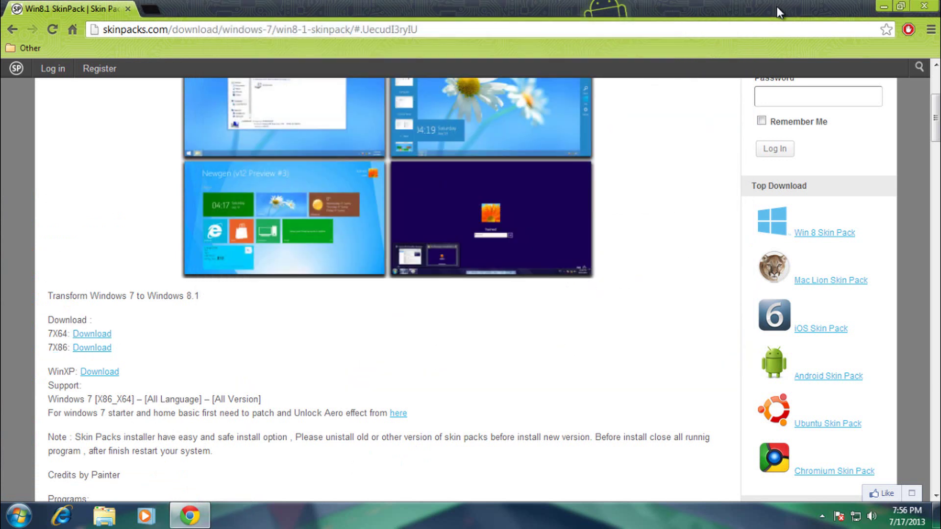
click(883, 8)
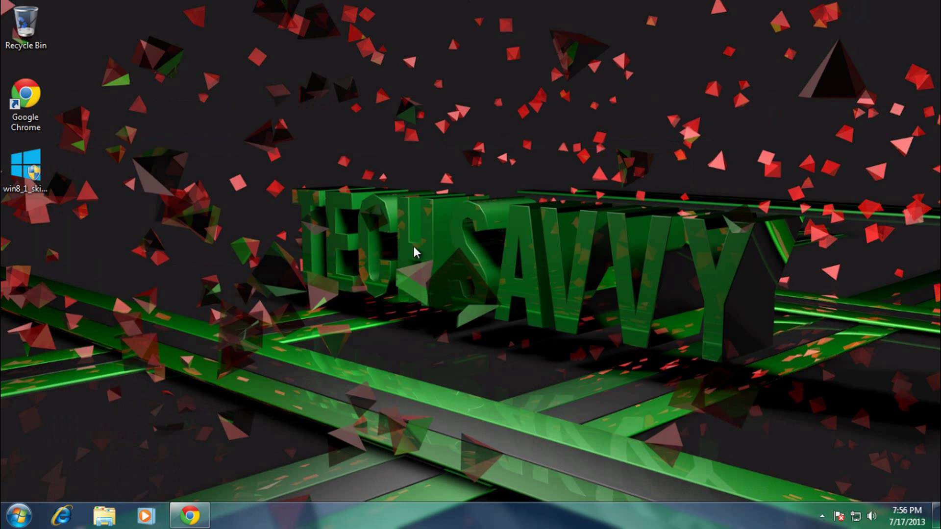
click(22, 174)
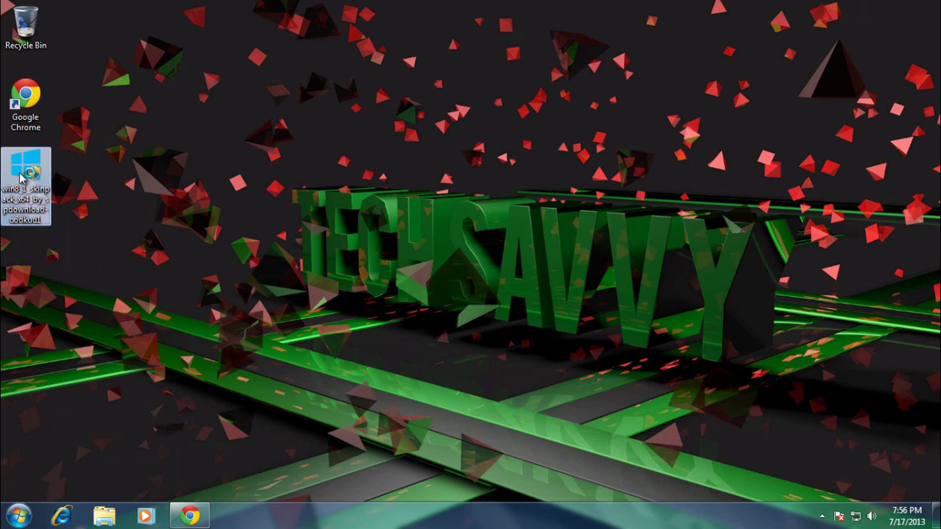
double_click(22, 176)
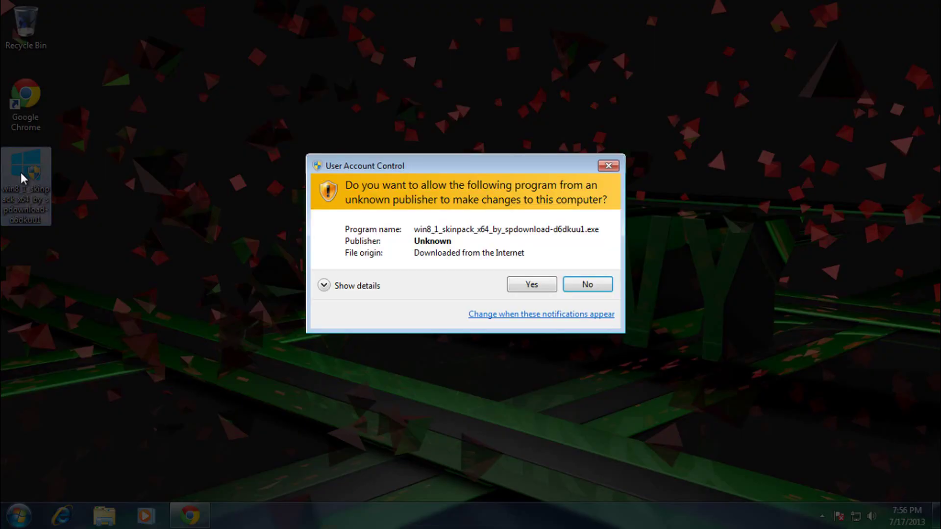
click(536, 287)
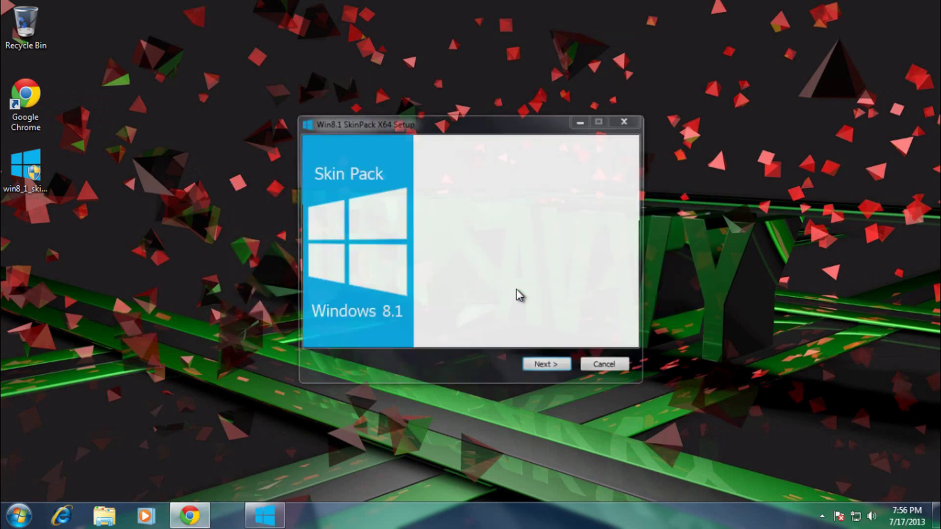
Move past the setup welcome page and accept the SkinPack license agreement
click(544, 367)
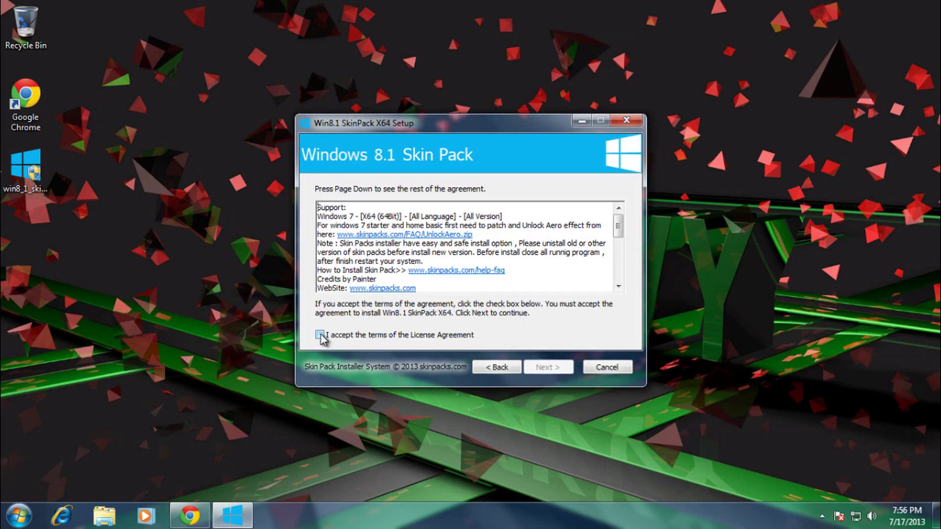
click(319, 335)
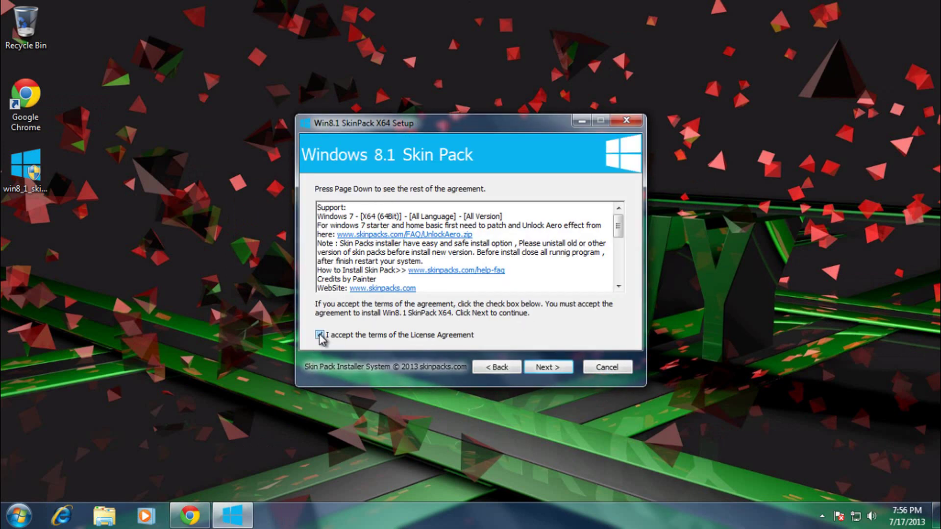
click(539, 368)
Decline the Value Apps toolbar and search/homepage change, then review the components, including Restore Point
click(320, 229)
click(320, 212)
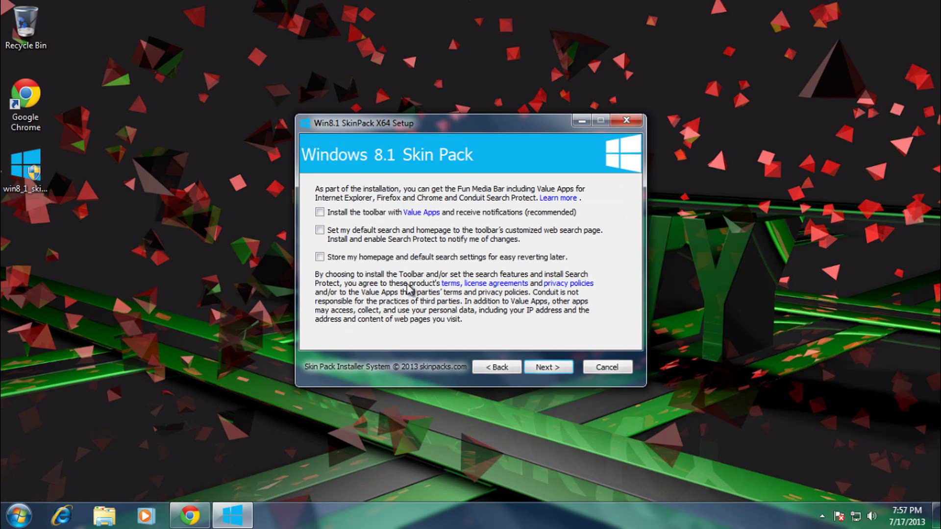
click(551, 367)
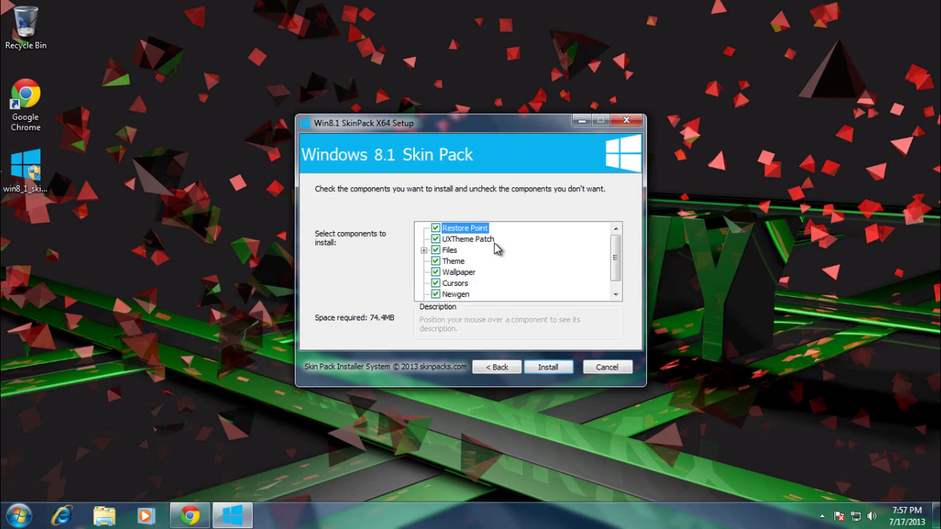
drag(616, 253, 614, 219)
click(444, 229)
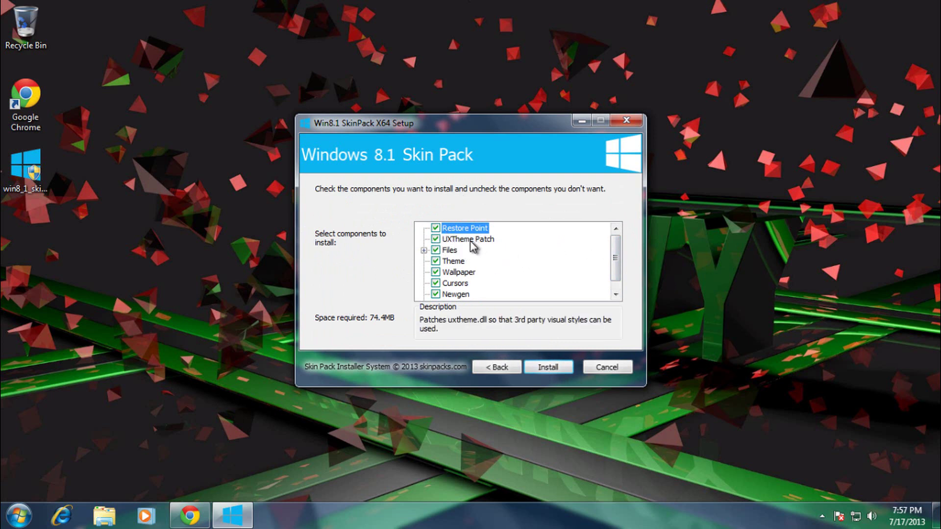
Install the selected components and, once finished, advance to the final reboot page
click(544, 366)
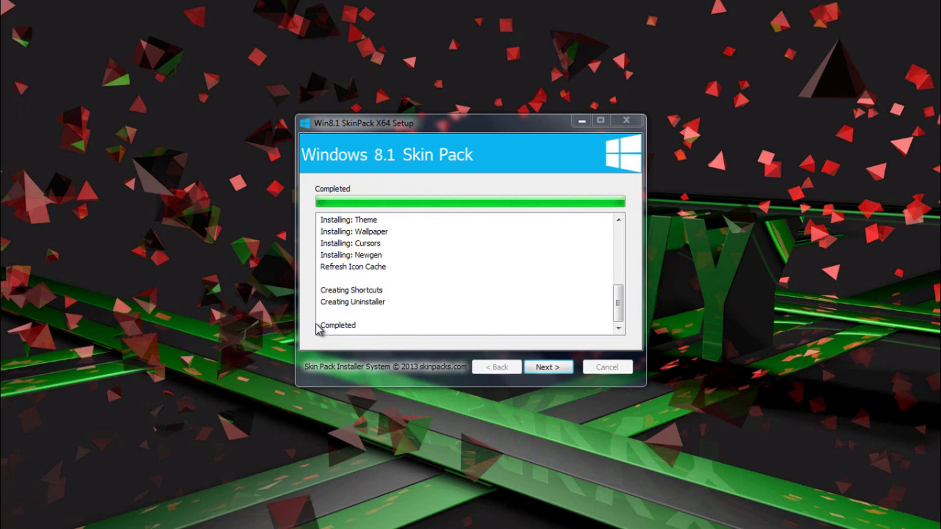
click(533, 367)
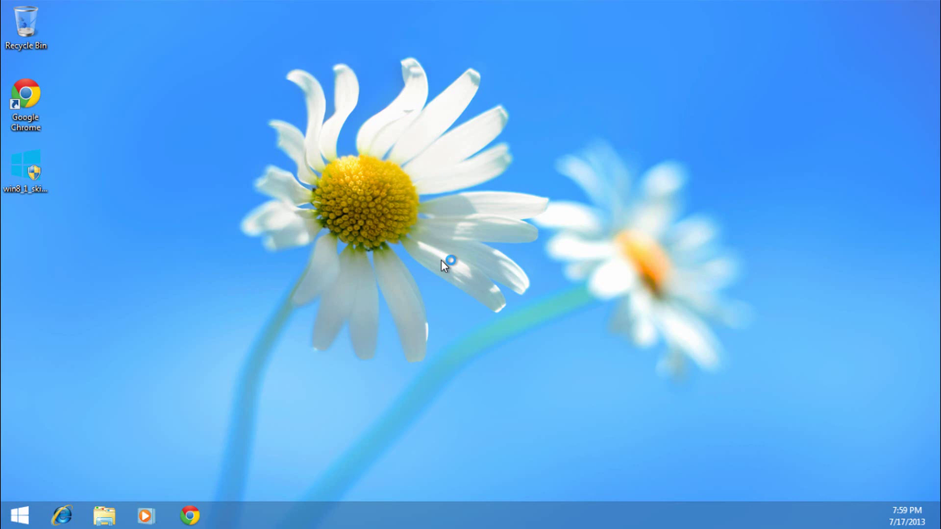
Browse All Programs into the Win8.1 SkinPack folder in the reskinned Start menu, then close it
drag(190, 40, 900, 481)
click(26, 517)
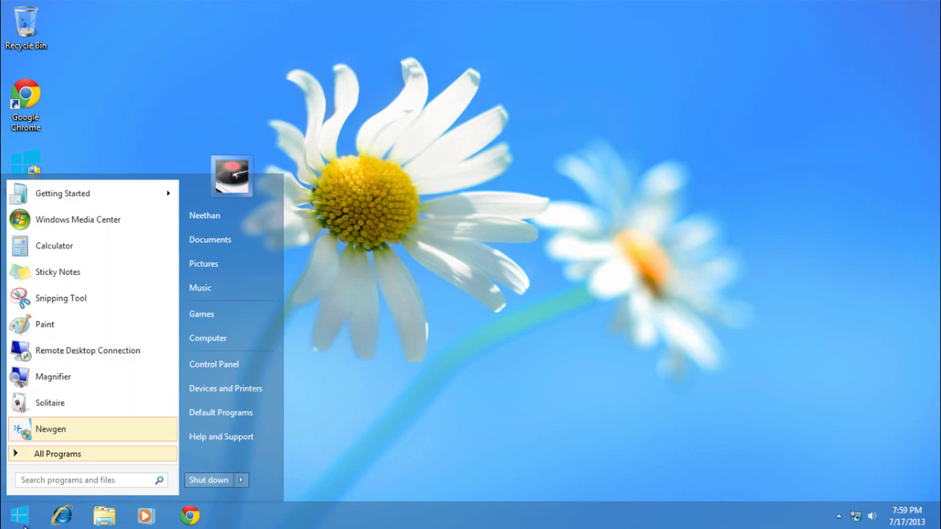
click(271, 177)
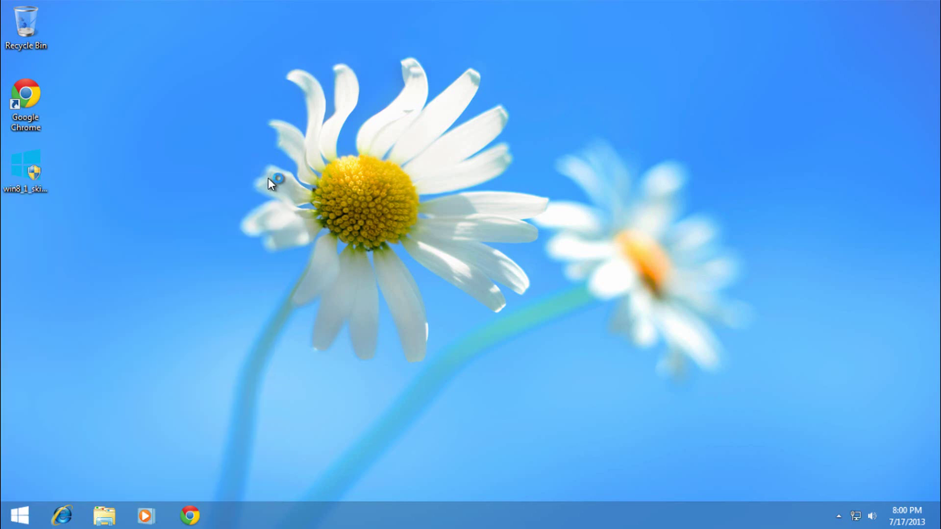
click(18, 524)
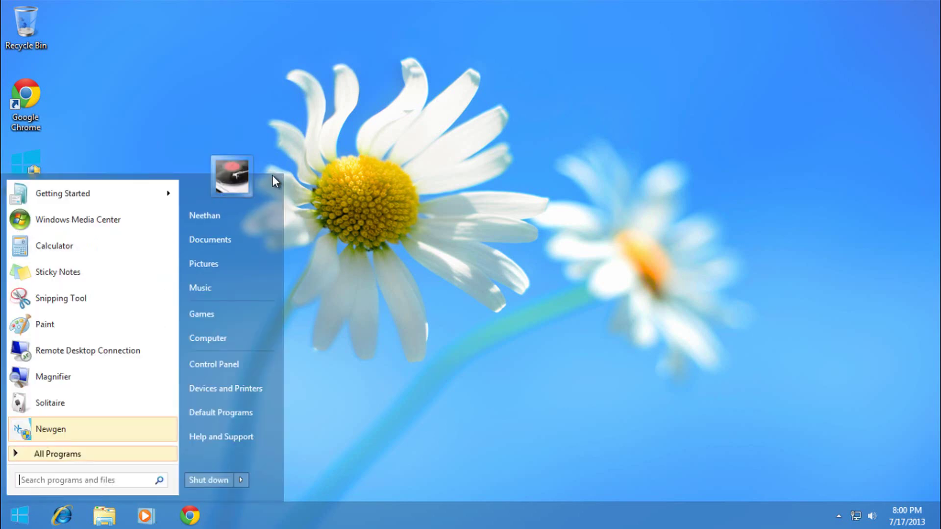
click(63, 452)
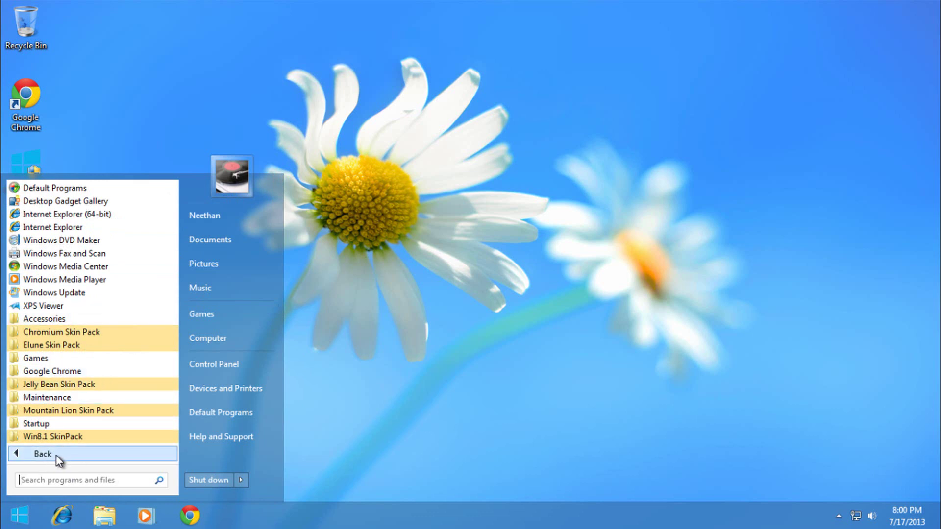
click(56, 437)
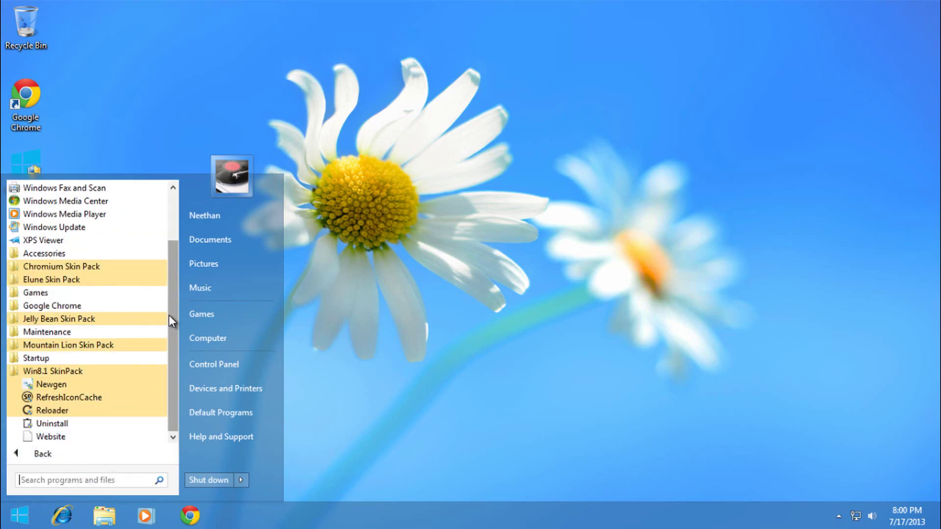
click(49, 453)
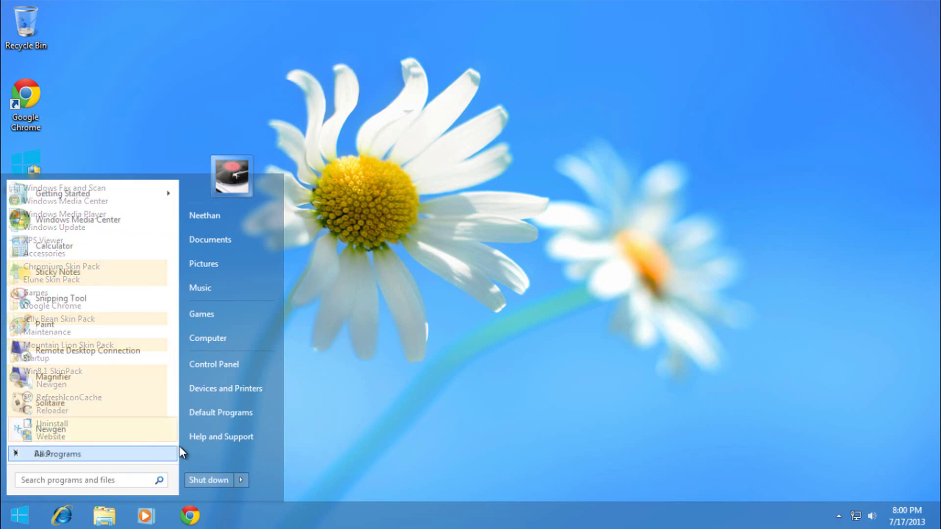
click(407, 408)
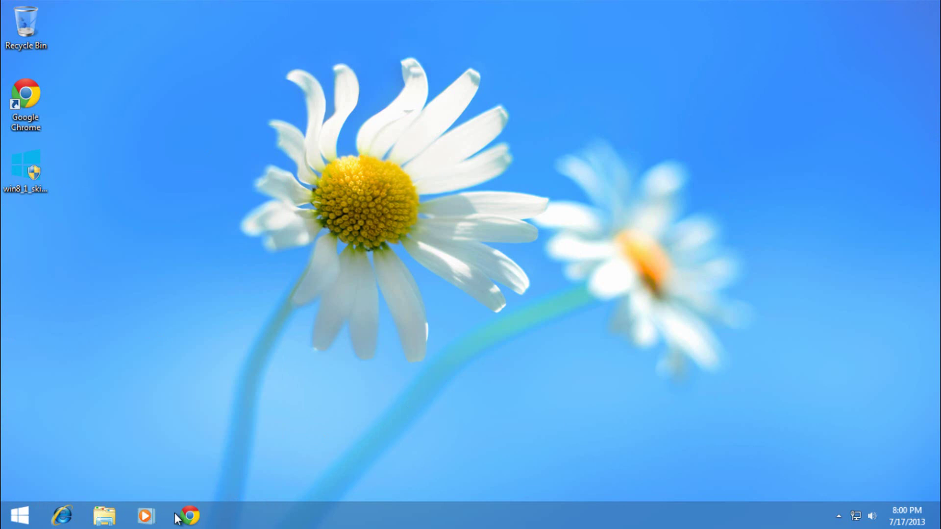
Open the Win8-style Explorer at Libraries, reposition its window, and show the Documents library
click(104, 515)
click(189, 516)
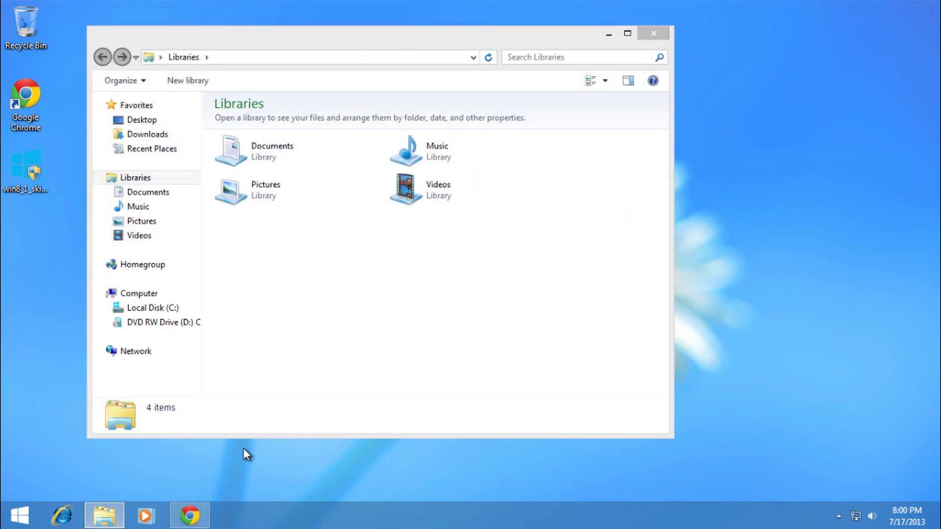
click(449, 45)
mouse_move(550, 48)
mouse_down()
mouse_move(512, 59)
mouse_move(561, 53)
mouse_up()
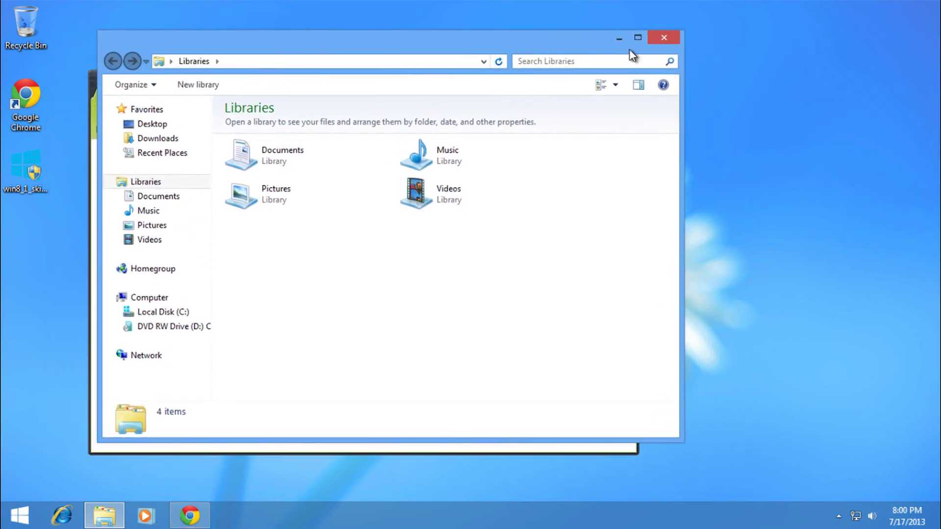
drag(511, 44, 546, 78)
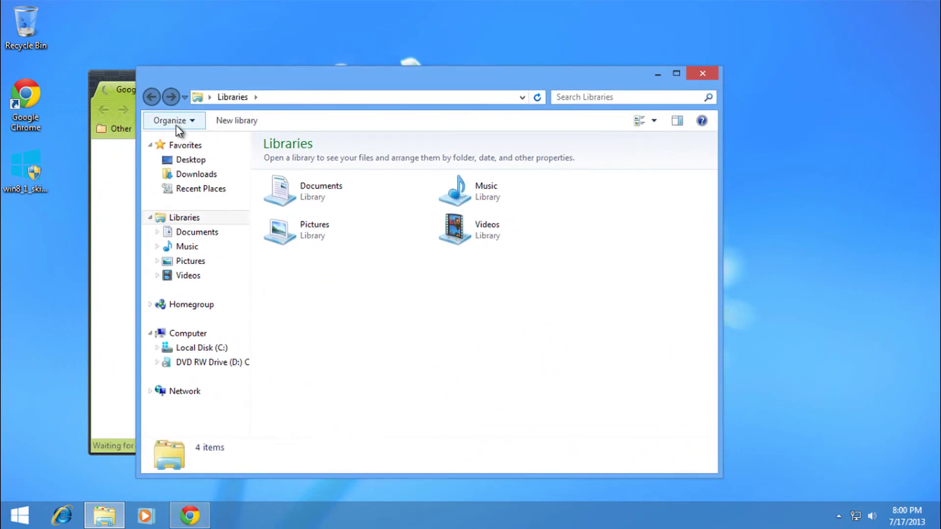
click(185, 233)
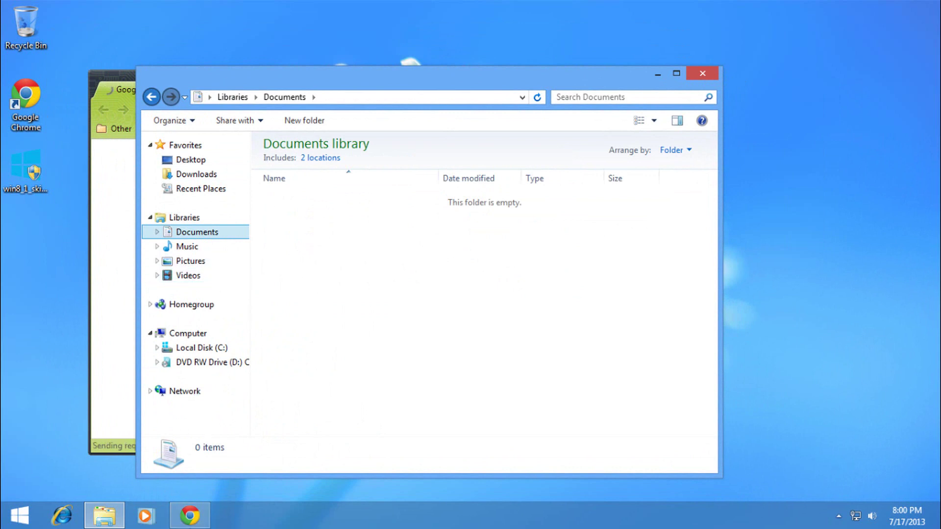
Switch between Chrome and Documents with Alt+Tab, then use Flip 3D to reach the bare desktop
click(190, 515)
click(678, 203)
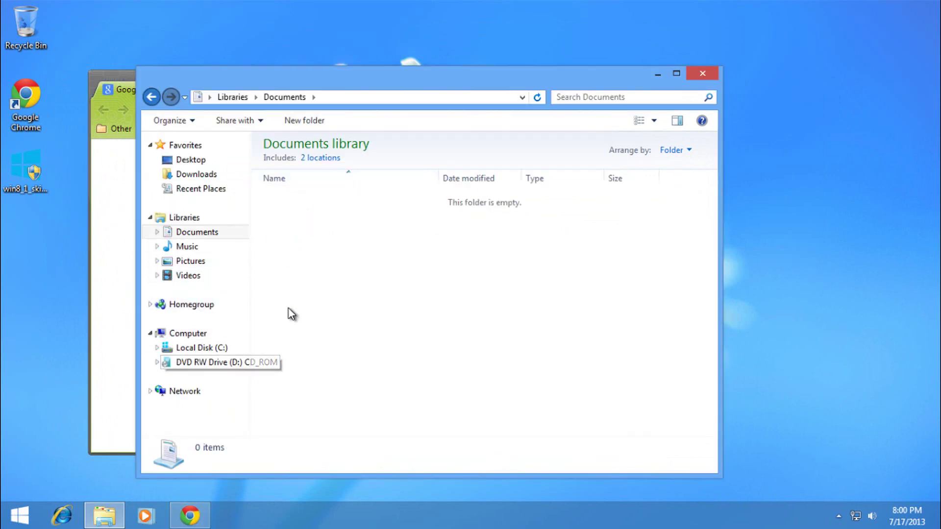
key(alt+Tab)
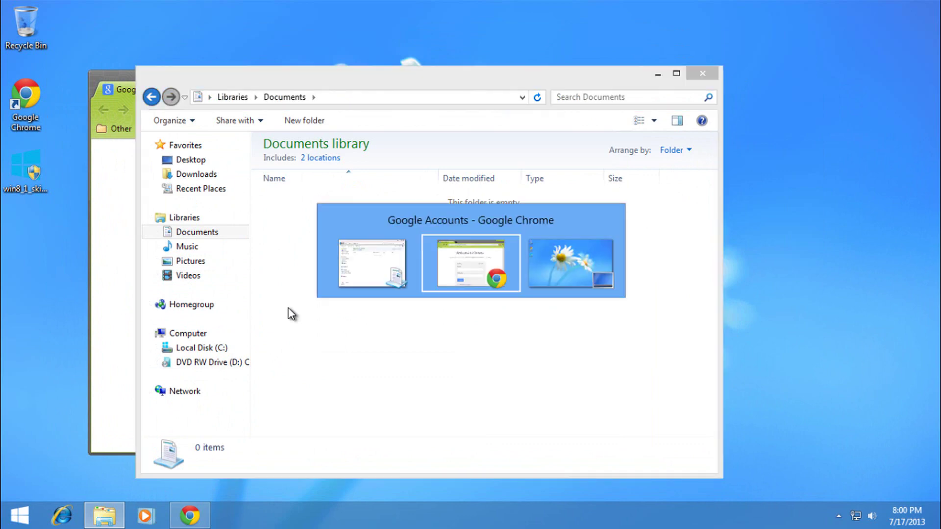
key(alt+Tab)
key(alt+Tab)
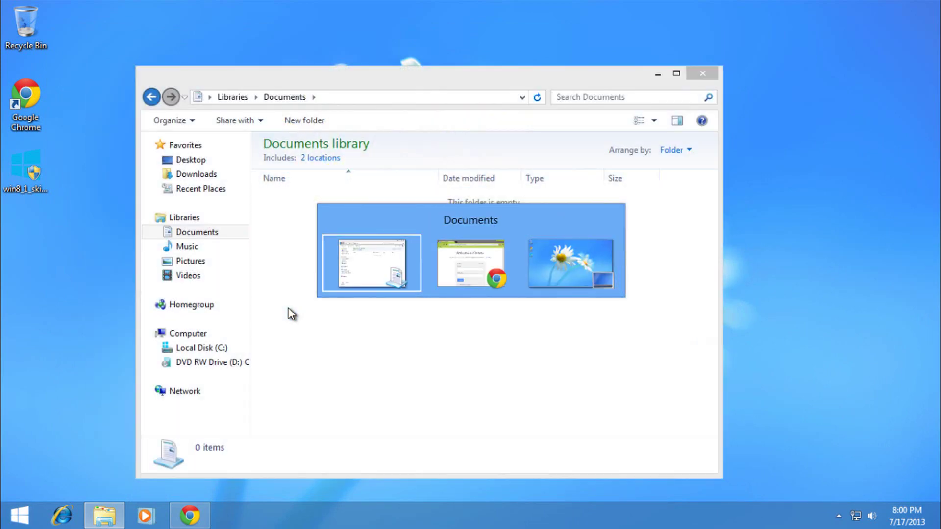
key(alt+Tab)
key(alt+Tab)
key(alt+Tab)
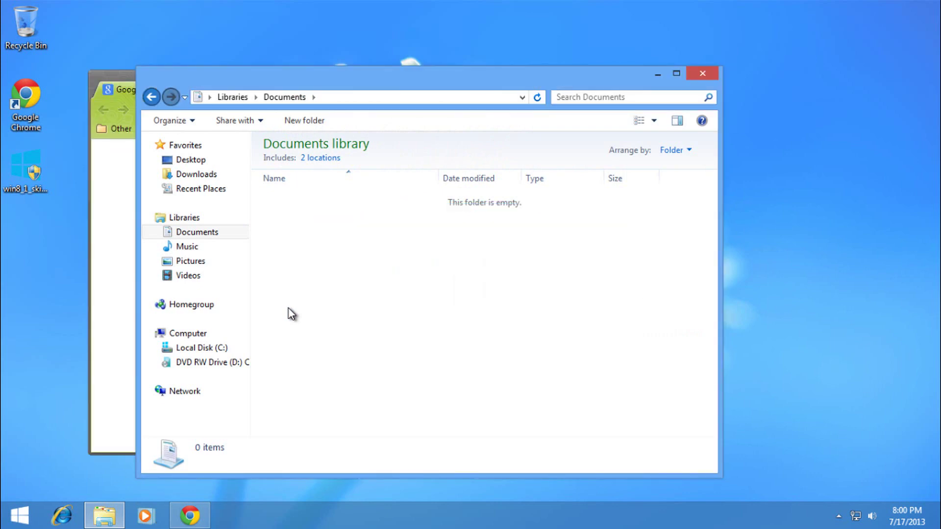
key(super+Tab)
key(super+Tab)
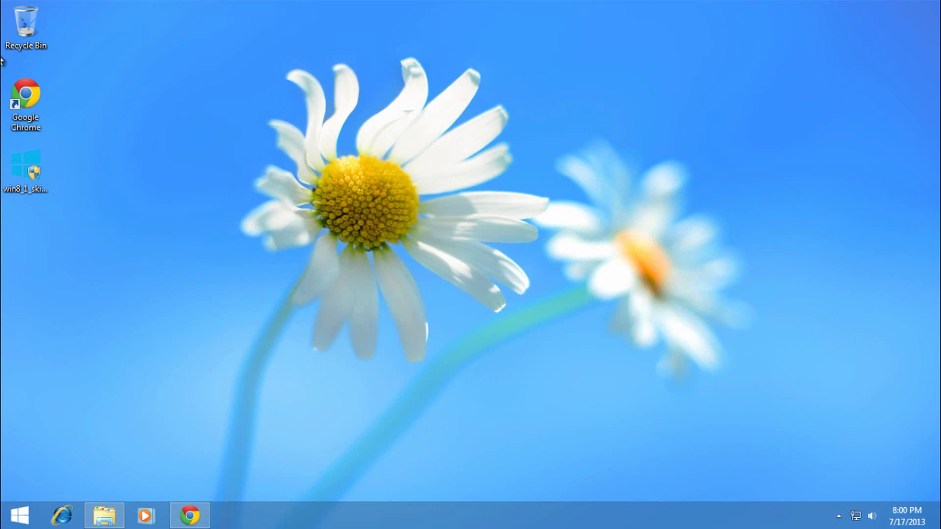
Open and close the reskinned Start menu, then bring up the charms bar on the right edge
click(20, 514)
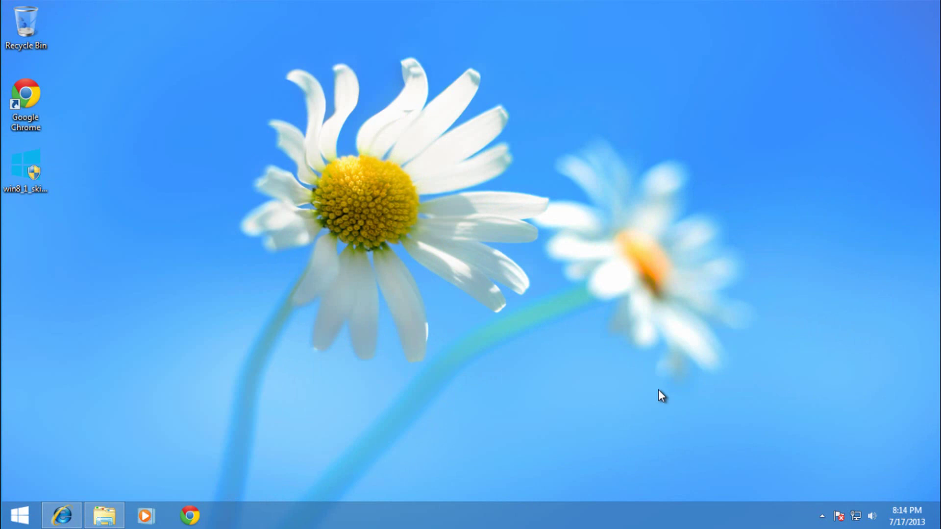
click(29, 511)
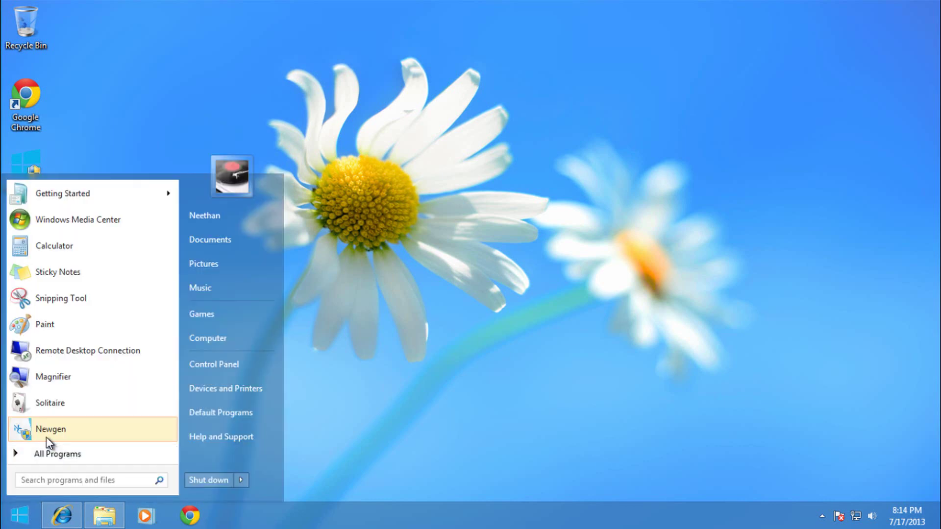
click(583, 296)
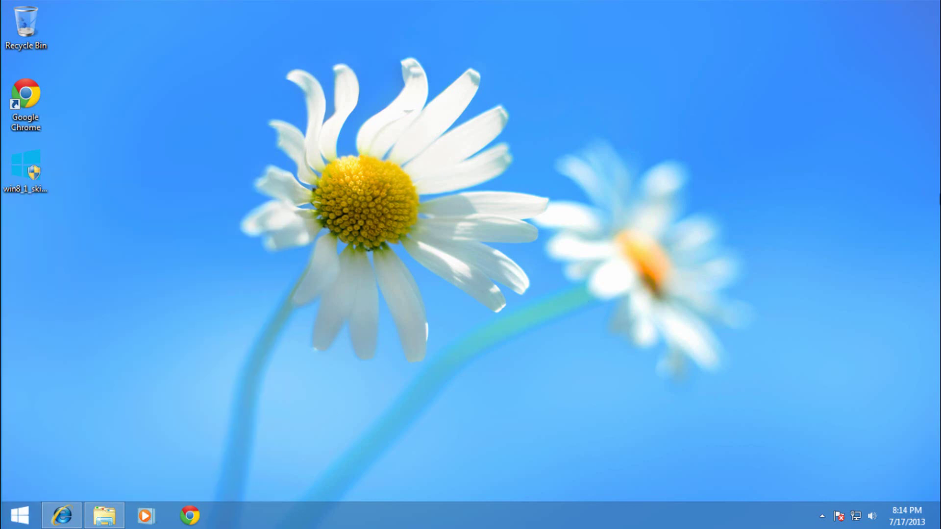
mouse_move(930, 248)
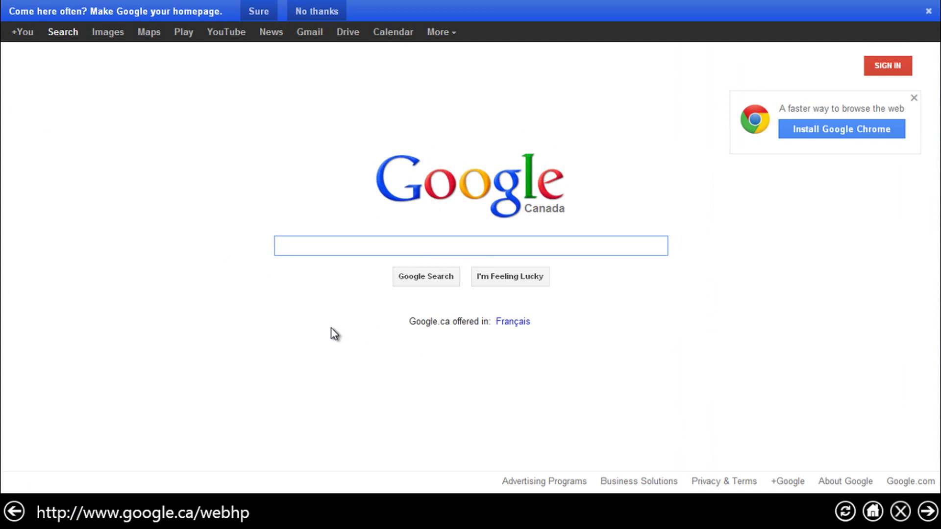
Switch away from and back to the full-screen Google page, then close it and the Libraries window
key(alt+Tab)
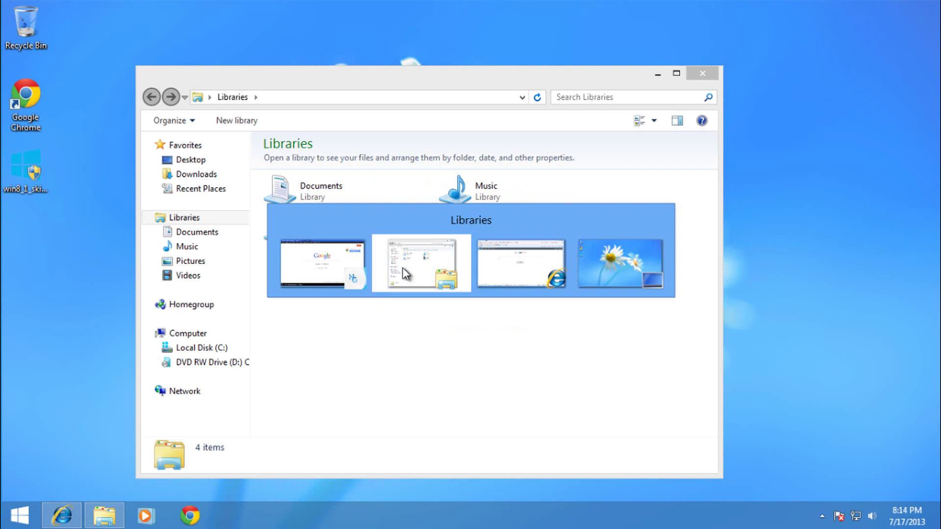
key(Escape)
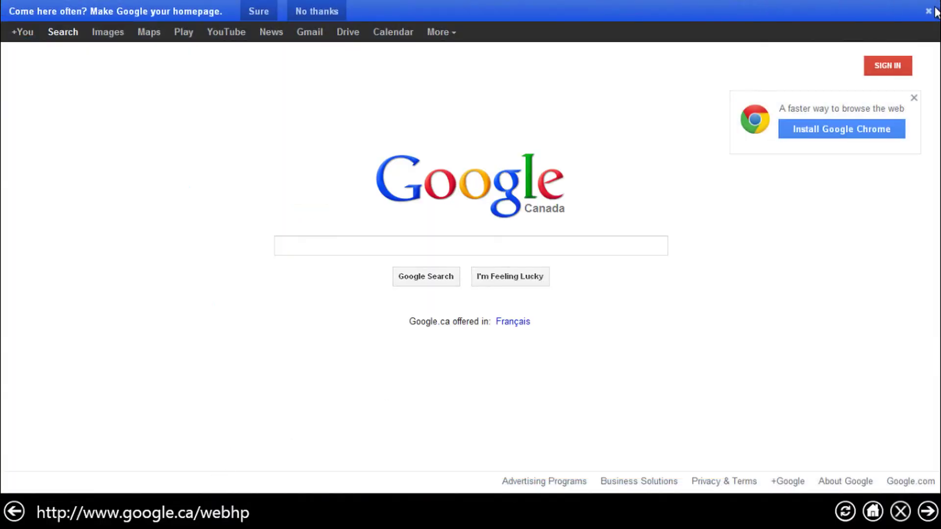
key(alt+Tab)
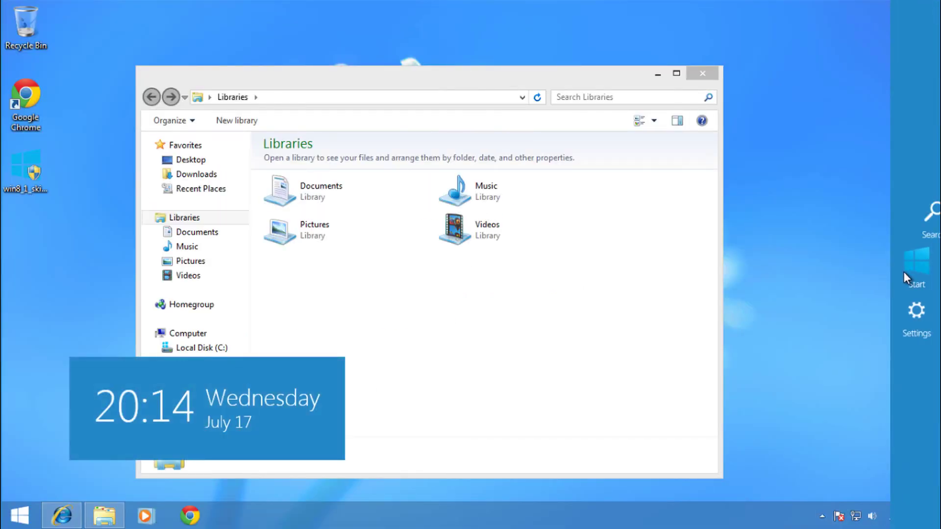
click(907, 280)
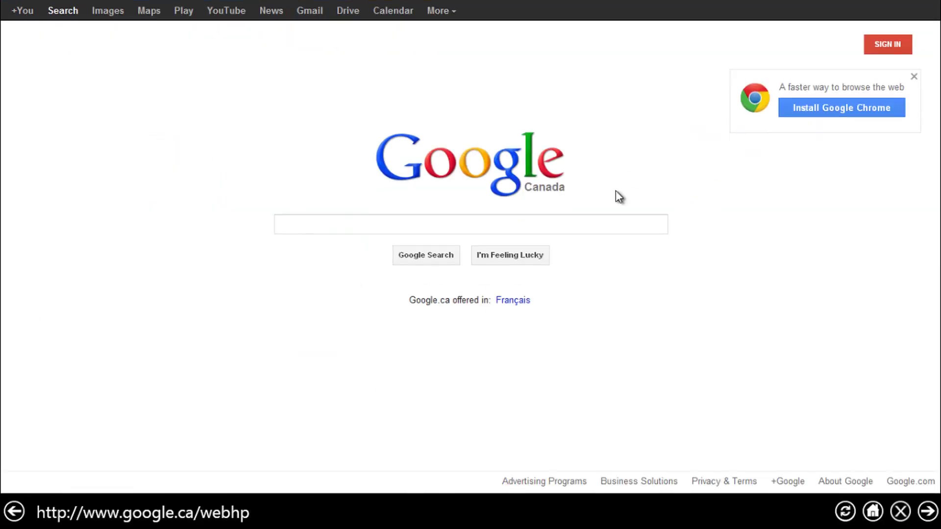
click(900, 518)
click(694, 77)
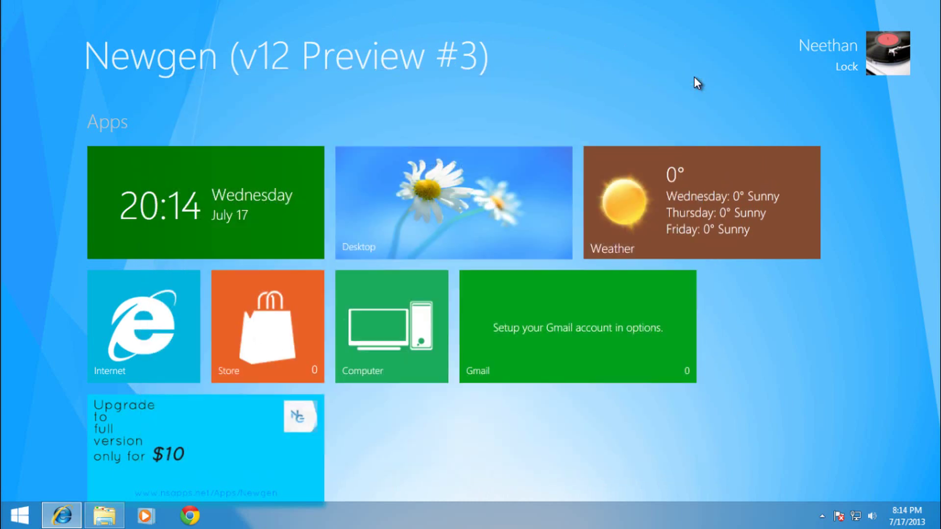